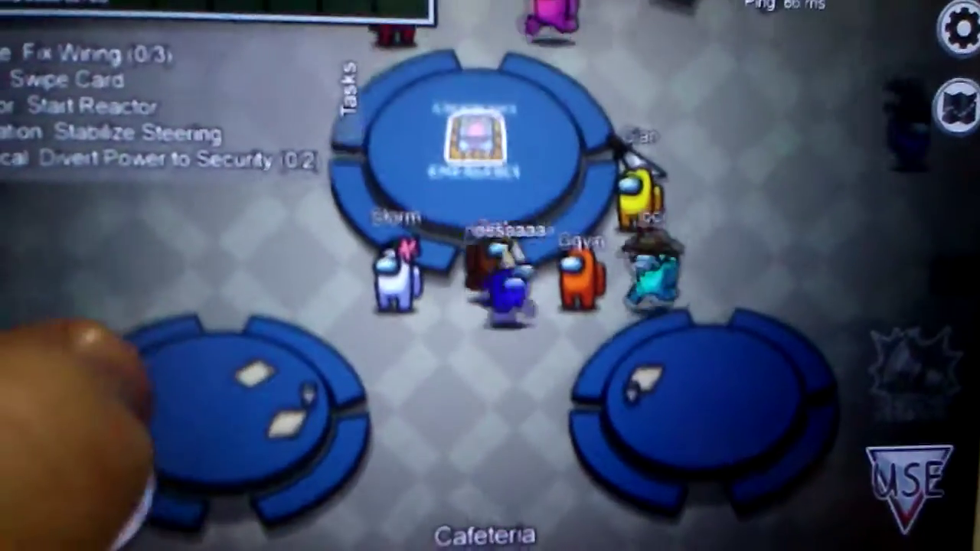
Walk the crewmate right across the Cafeteria, past the table toward the exit
left_click_drag(115, 475, 153, 452)
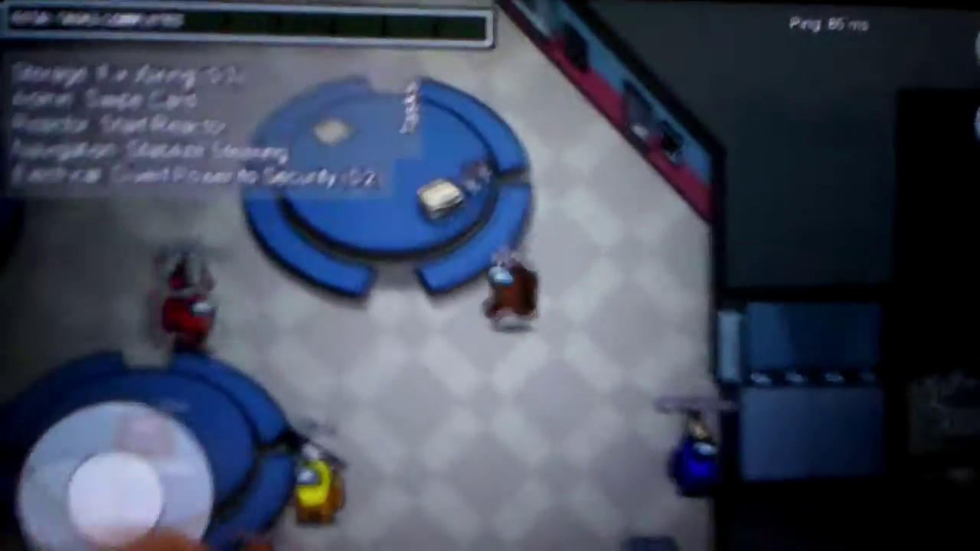
left_click_drag(122, 482, 153, 452)
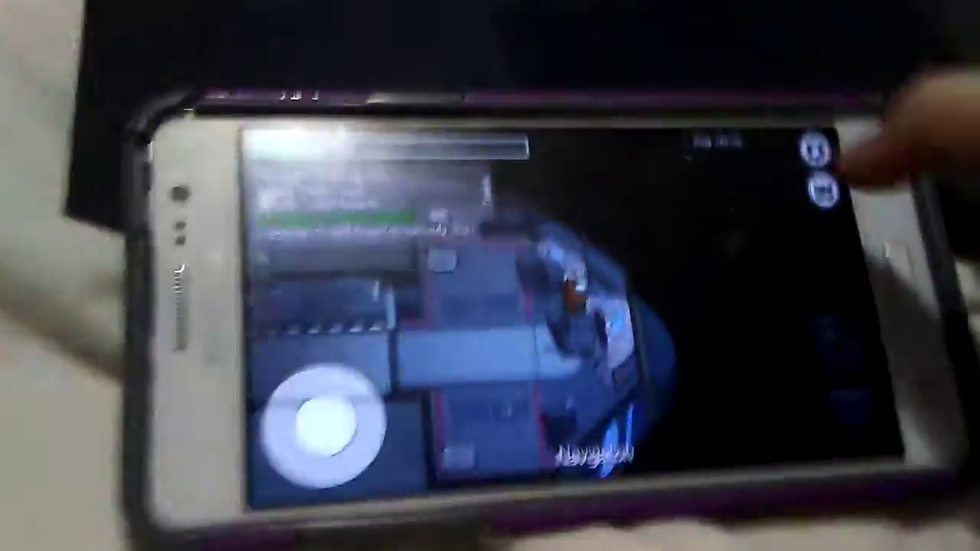
Check the ship map for the route to Navigation and remaining tasks
left_click(780, 111)
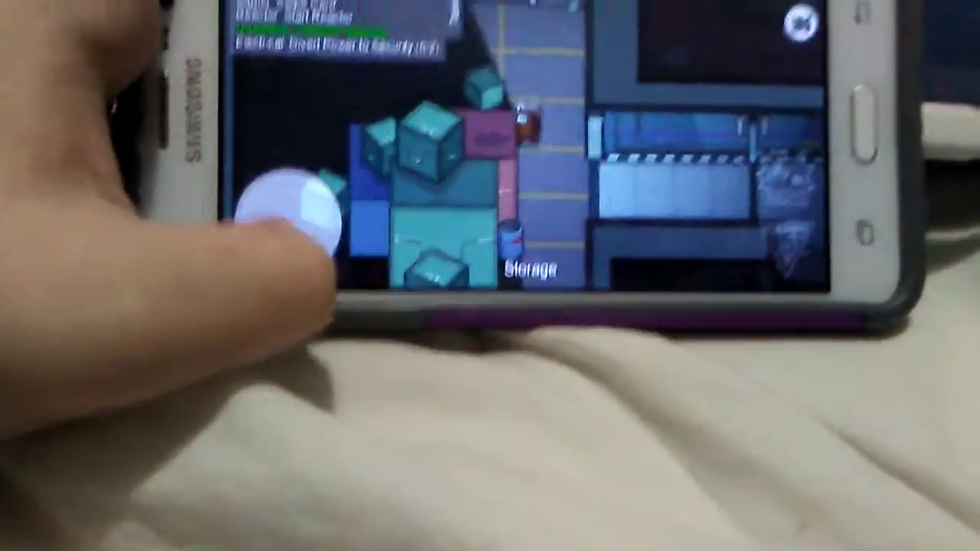
left_click_drag(291, 211, 291, 141)
Walk the crewmate up-left into Storage among the crates
left_click_drag(237, 215, 260, 210)
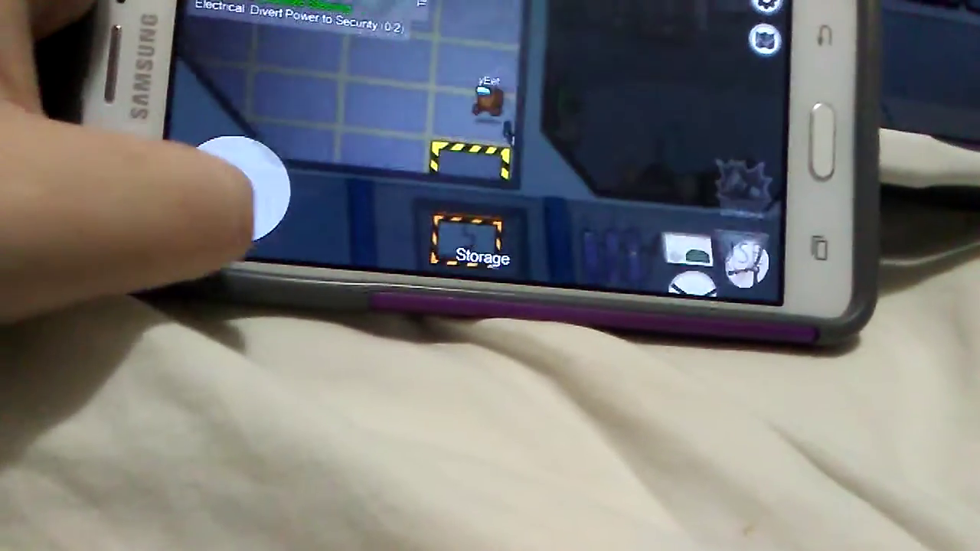
mouse_move(149, 207)
left_mouse_down()
mouse_move(206, 215)
mouse_move(245, 141)
left_mouse_up()
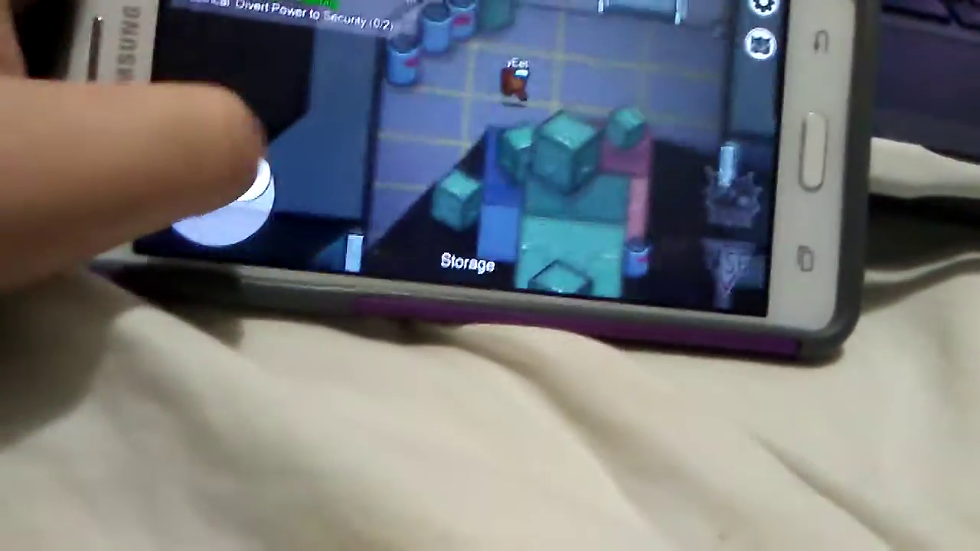